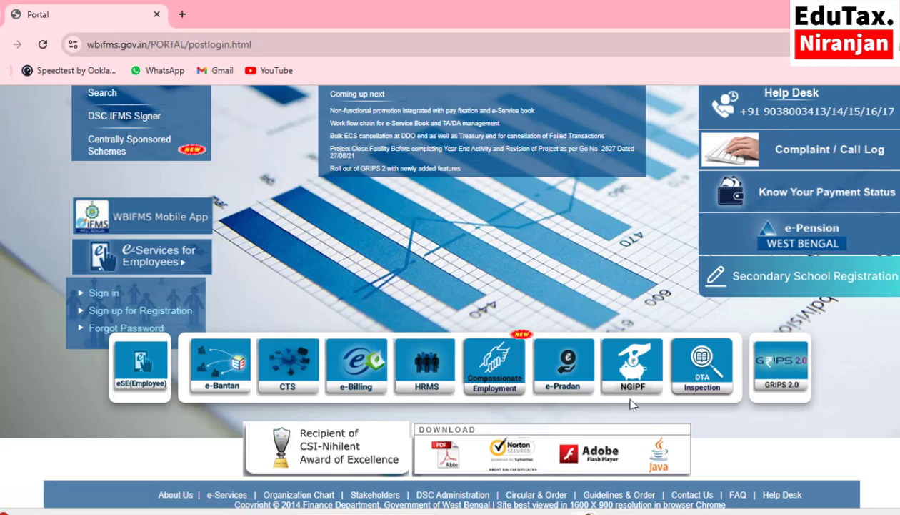
Log in to the NGIPF site with the saved user ID and password plus the captcha.
{"action": "left_click", "coordinate": [637, 381]}
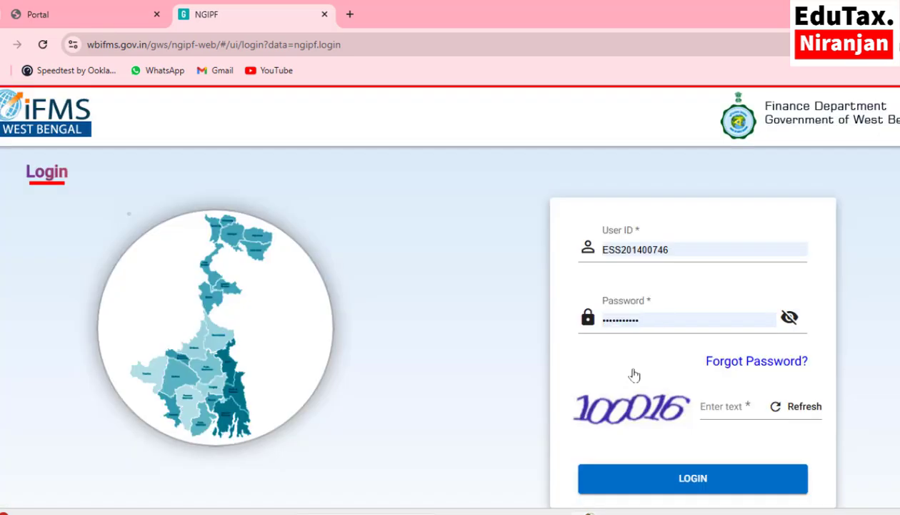
{"action": "left_click", "coordinate": [703, 248]}
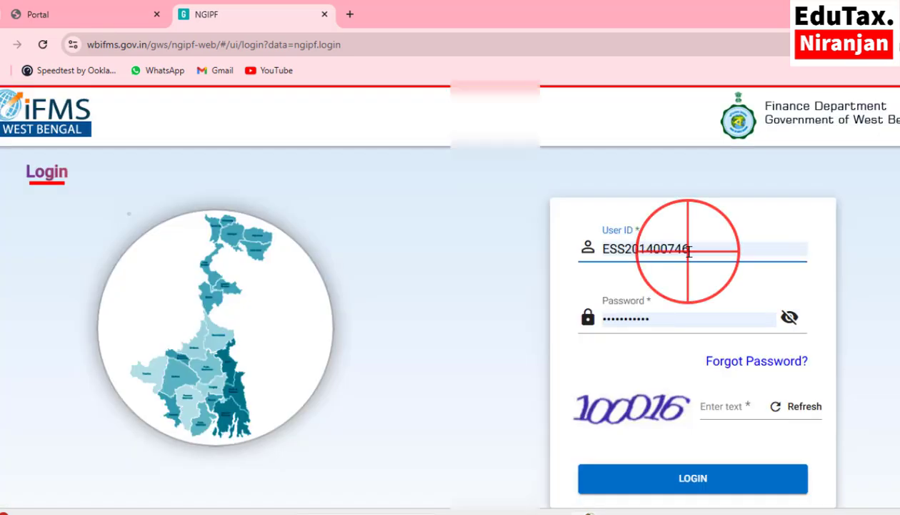
{"action": "scroll", "coordinate": [543, 321], "scroll_direction": "down", "scroll_amount": 5}
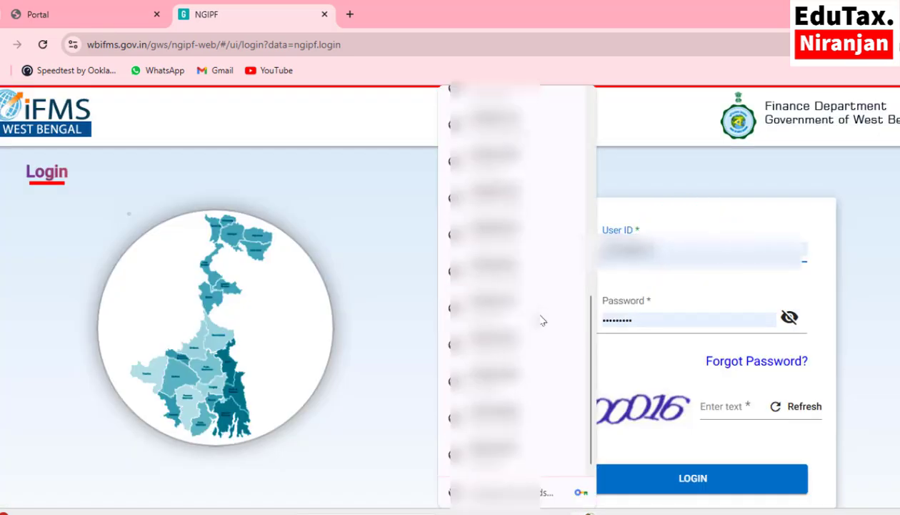
{"action": "left_click", "coordinate": [520, 444]}
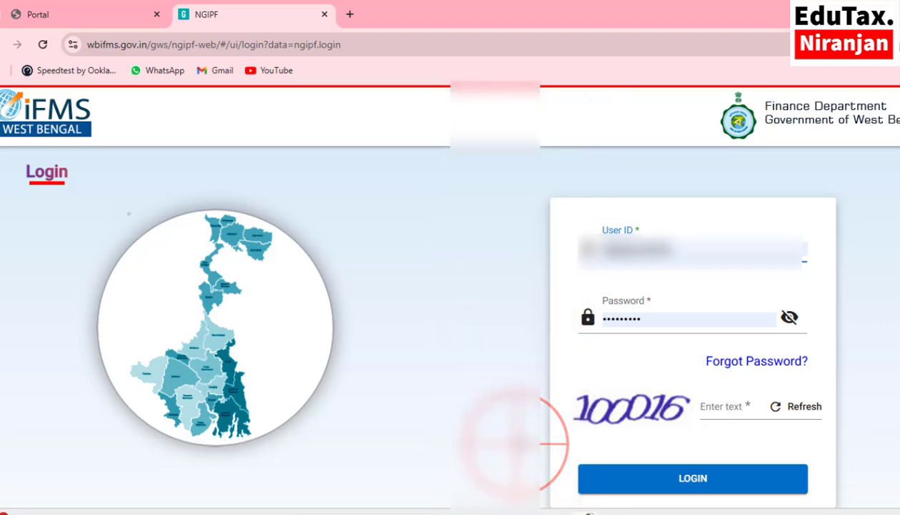
{"action": "left_click", "coordinate": [790, 317]}
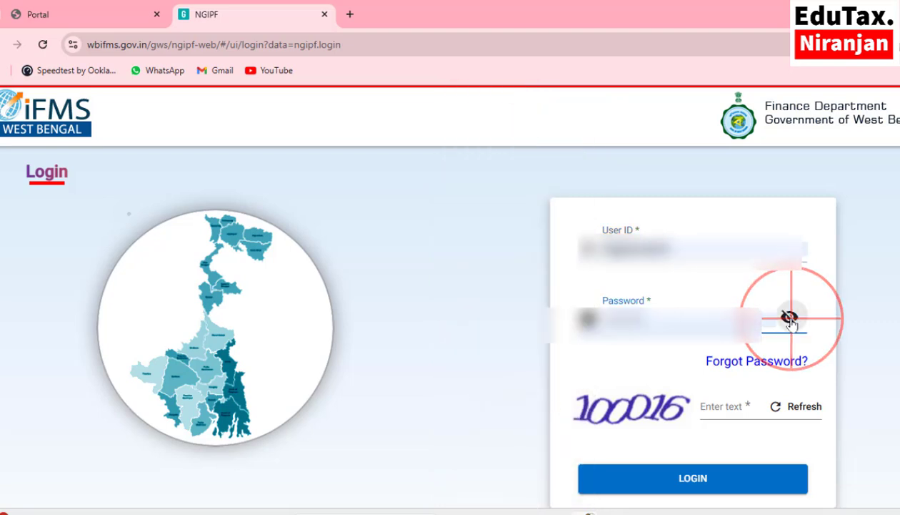
{"action": "left_click", "coordinate": [720, 399]}
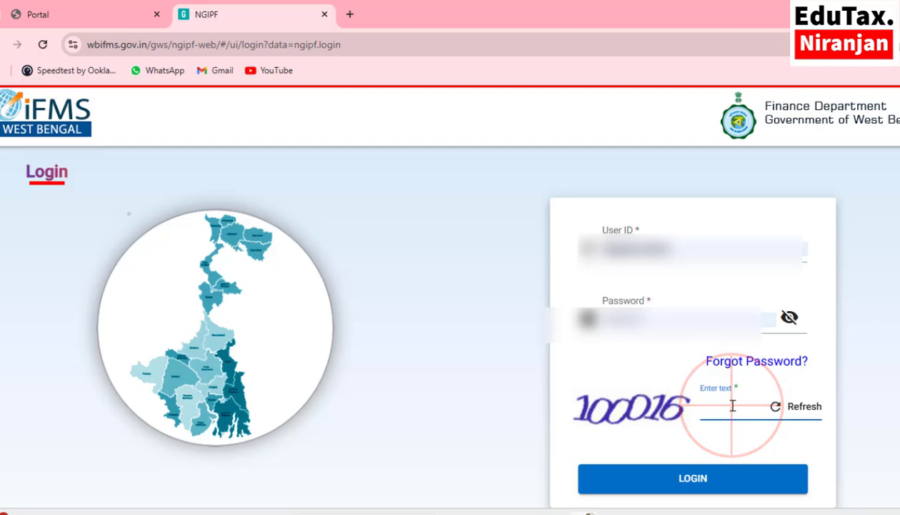
{"action": "type", "text": "100016"}
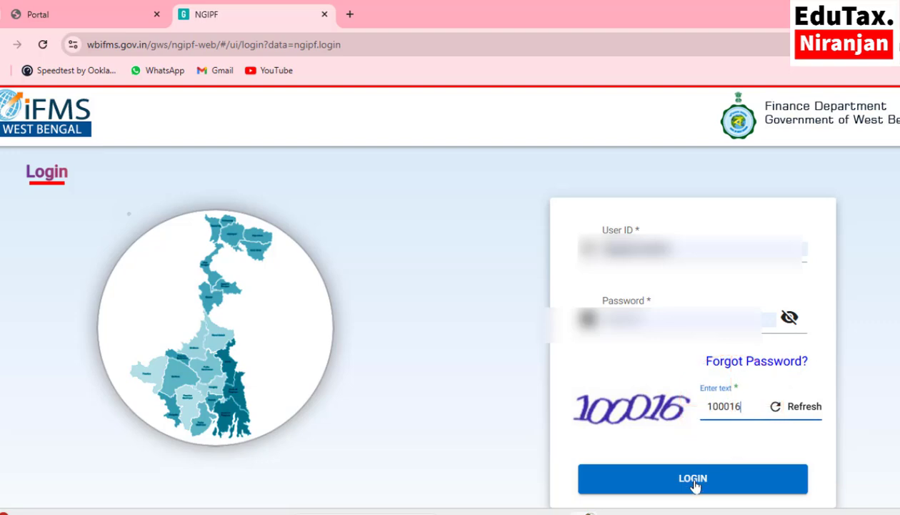
{"action": "left_click", "coordinate": [694, 483]}
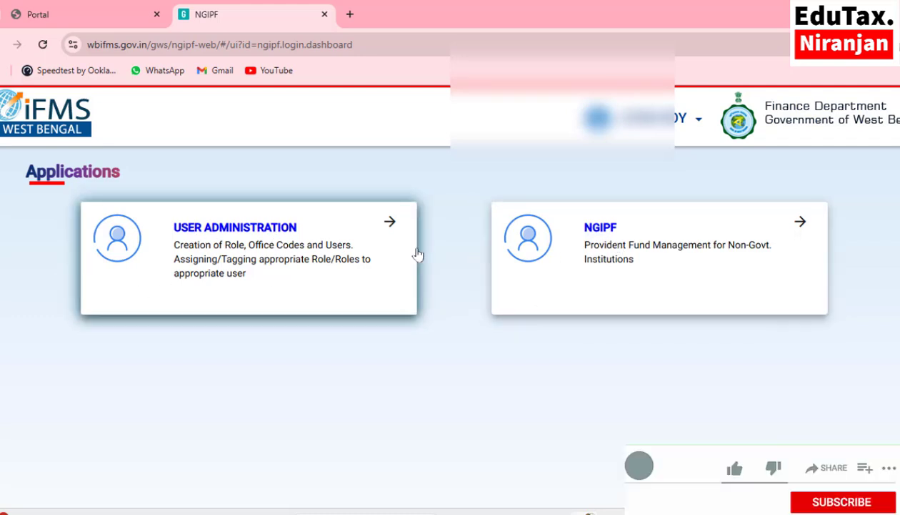
Go to NGIPF's Opening Balance Capture & PF Register Submission and start Initiate Capturing Balance.
{"action": "left_click", "coordinate": [606, 234]}
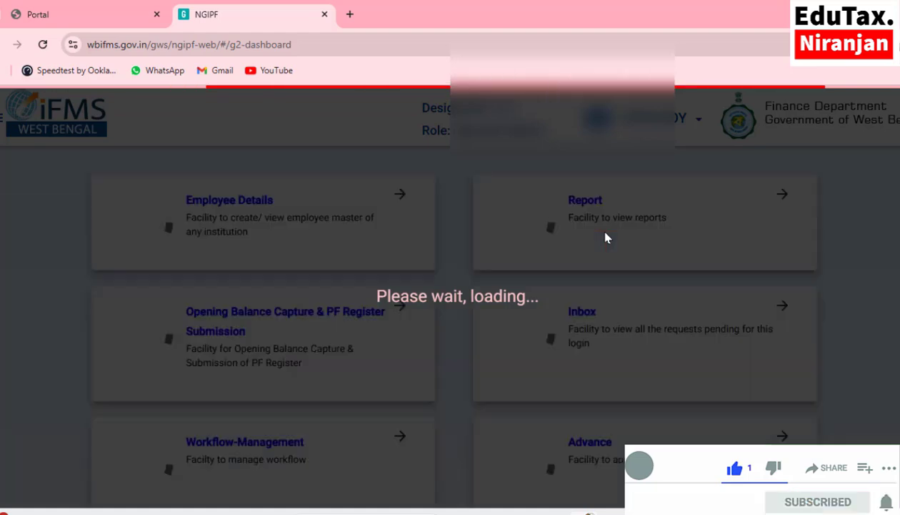
{"action": "scroll", "coordinate": [606, 238], "scroll_direction": "down", "scroll_amount": 1}
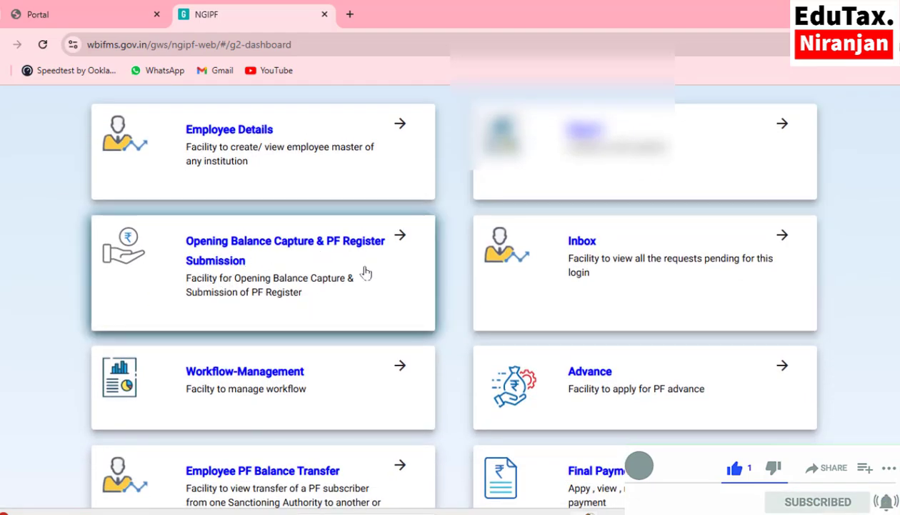
{"action": "left_click", "coordinate": [263, 236]}
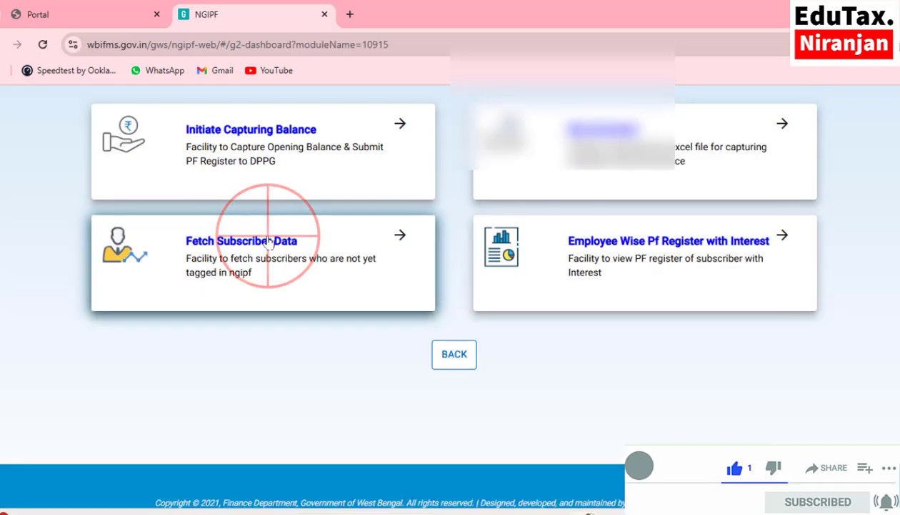
{"action": "left_click", "coordinate": [269, 140]}
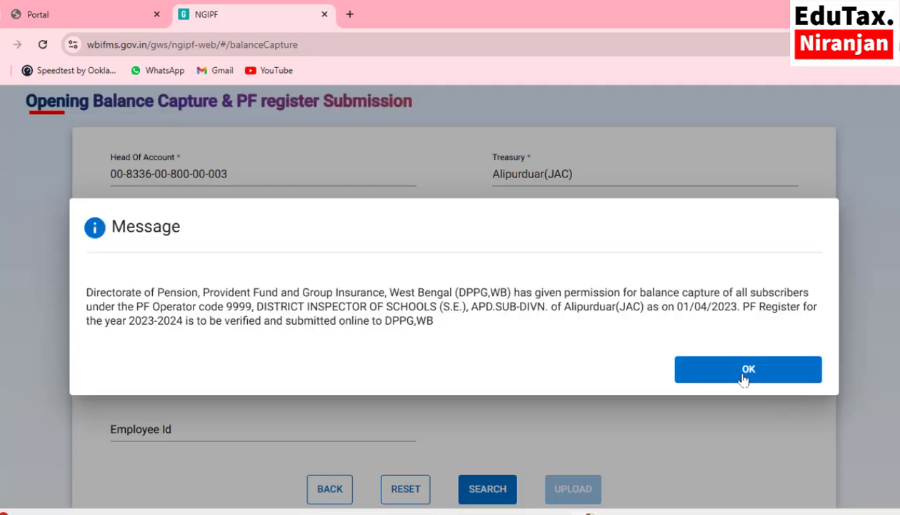
{"action": "left_click", "coordinate": [740, 371]}
{"action": "scroll", "coordinate": [740, 368], "scroll_direction": "down", "scroll_amount": 2}
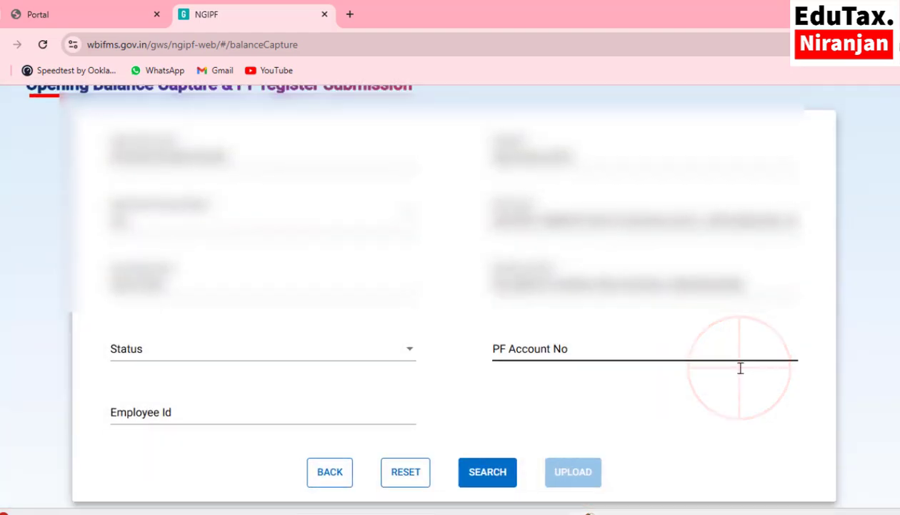
Search the 2023-2024 PF register, then download and open the first employee's PF statement PDF.
{"action": "left_click", "coordinate": [479, 361]}
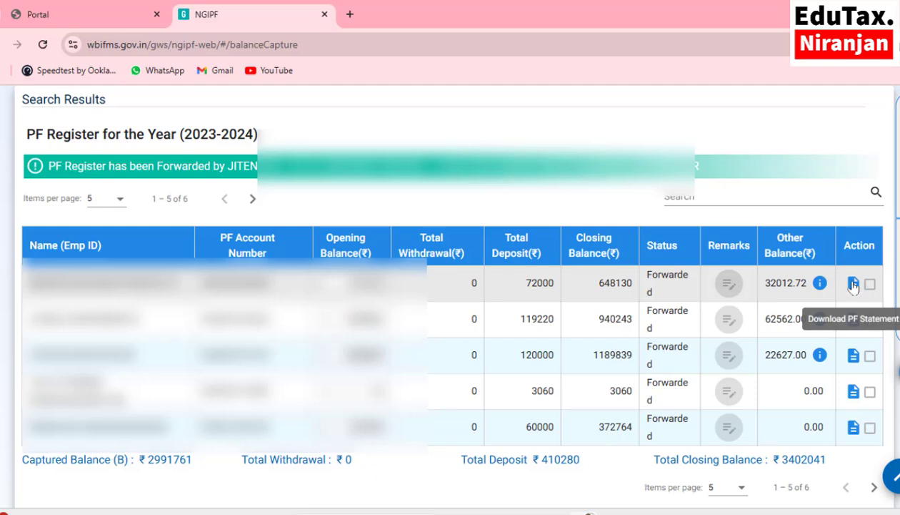
{"action": "left_click", "coordinate": [854, 284]}
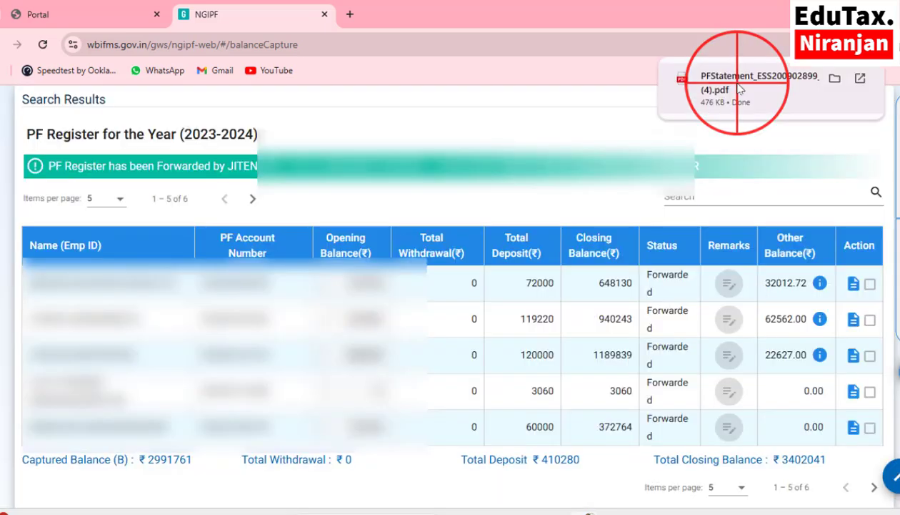
{"action": "left_click", "coordinate": [739, 88]}
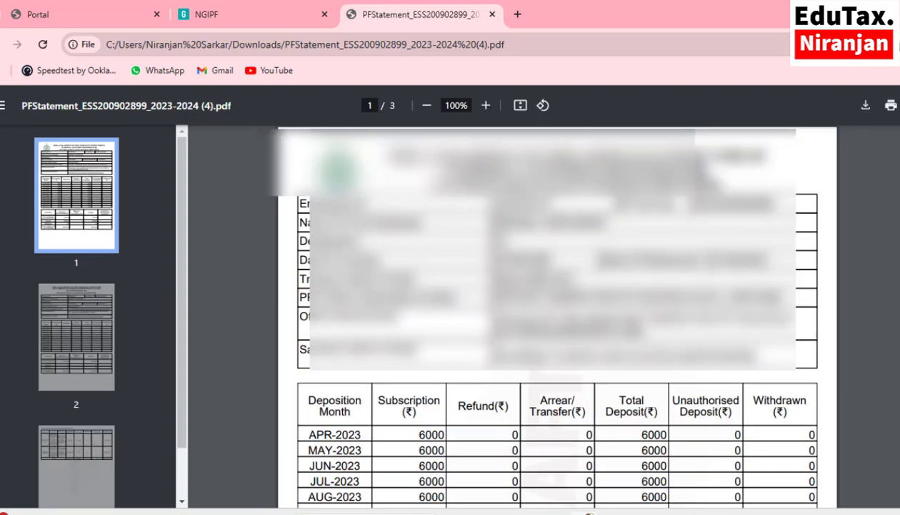
Zoom the PF statement to 150%, scroll through its balances, and return to the NGIPF tab.
{"action": "key", "text": "ctrl+plus"}
{"action": "key", "text": "ctrl+plus"}
{"action": "key", "text": "ctrl+plus"}
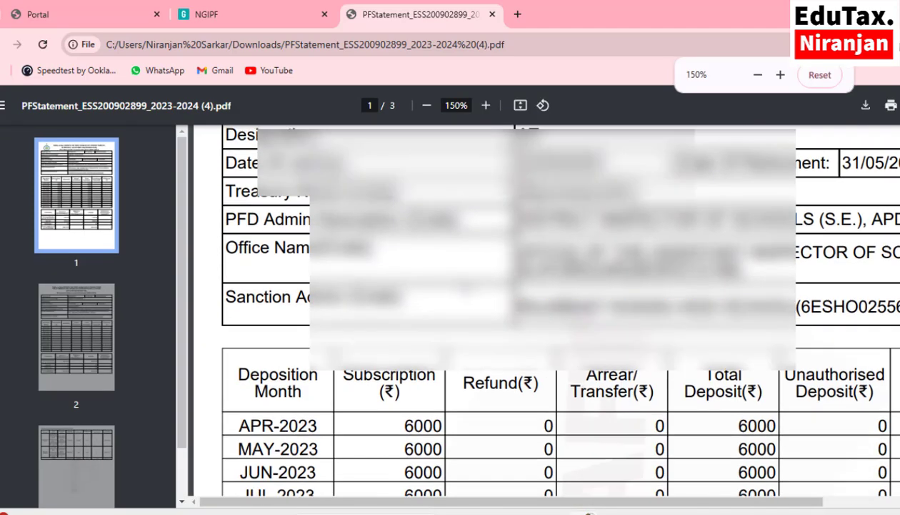
{"action": "scroll", "coordinate": [536, 314], "scroll_direction": "down", "scroll_amount": 5}
{"action": "scroll", "coordinate": [359, 332], "scroll_direction": "down", "scroll_amount": 3}
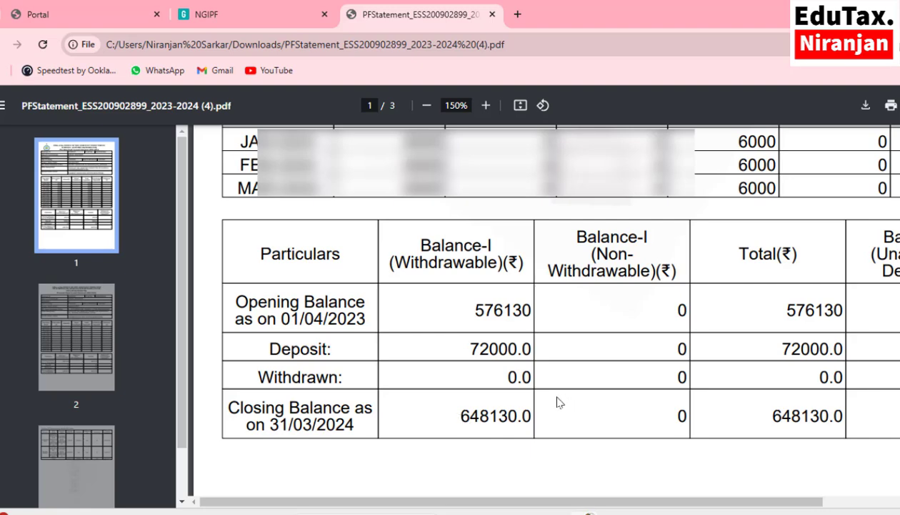
{"action": "scroll", "coordinate": [512, 396], "scroll_direction": "up", "scroll_amount": 10}
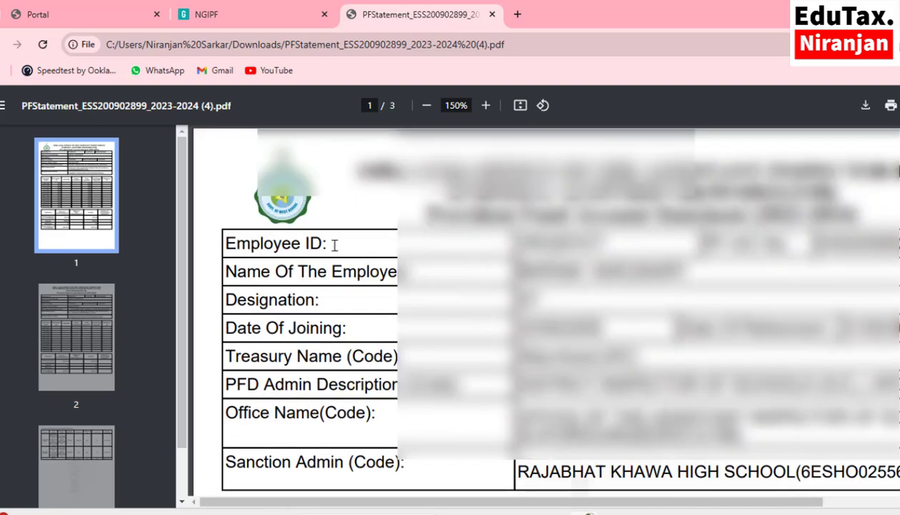
{"action": "left_click", "coordinate": [255, 27]}
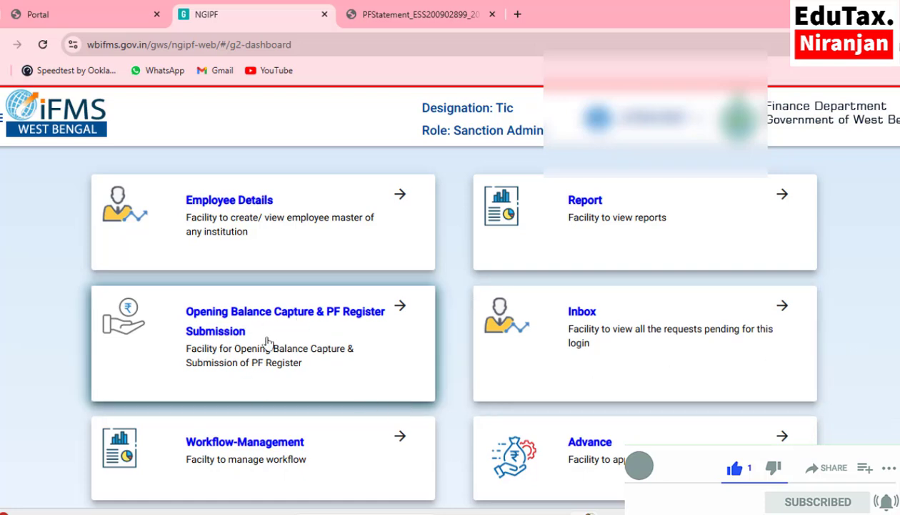
Reopen the Initiate Capturing Balance search form under Opening Balance Capture & PF Register Submission.
{"action": "left_click", "coordinate": [243, 332]}
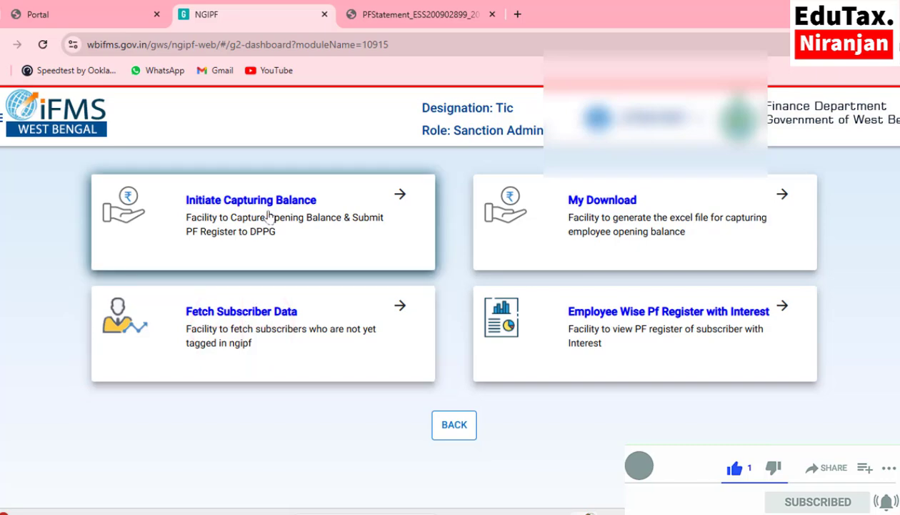
{"action": "left_click", "coordinate": [270, 216]}
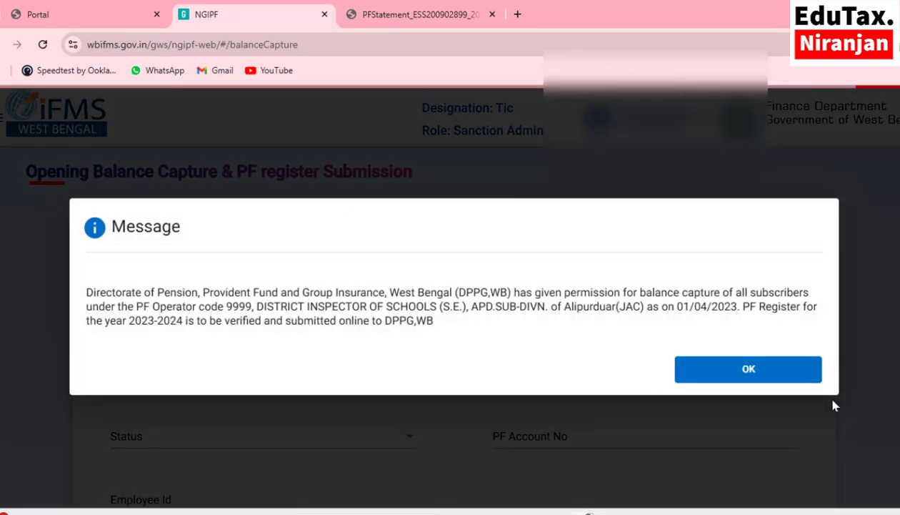
{"action": "left_click", "coordinate": [760, 370]}
{"action": "scroll", "coordinate": [647, 376], "scroll_direction": "down", "scroll_amount": 2}
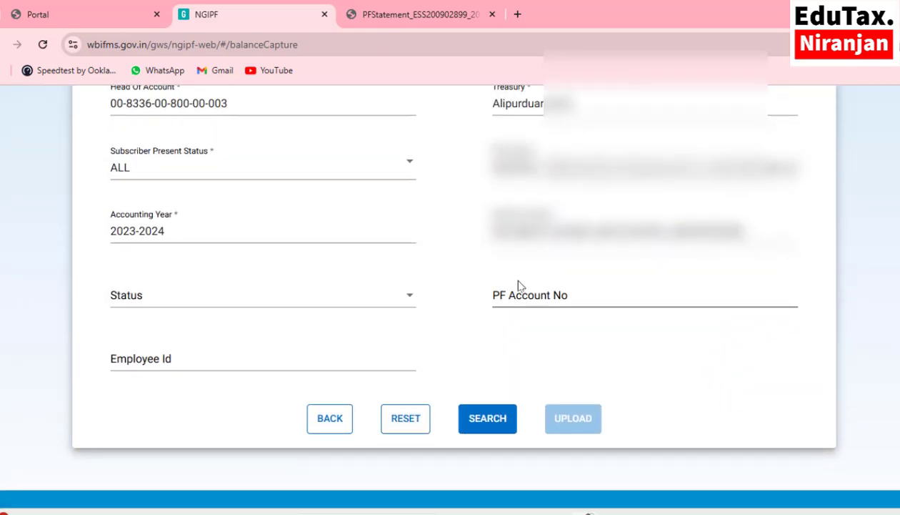
Paste the employee's PF account number into PF Account No and search the register.
{"action": "left_click", "coordinate": [523, 298]}
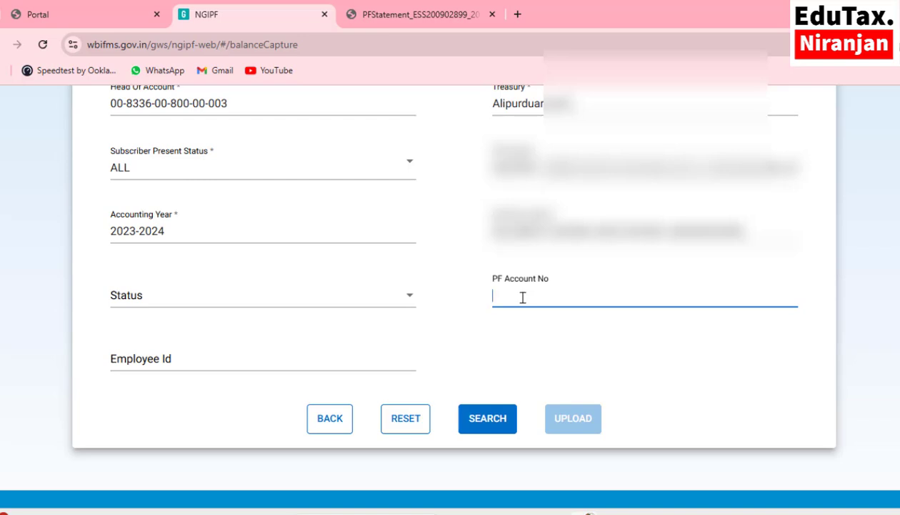
{"action": "left_click", "coordinate": [523, 297]}
{"action": "key", "text": "ctrl+v"}
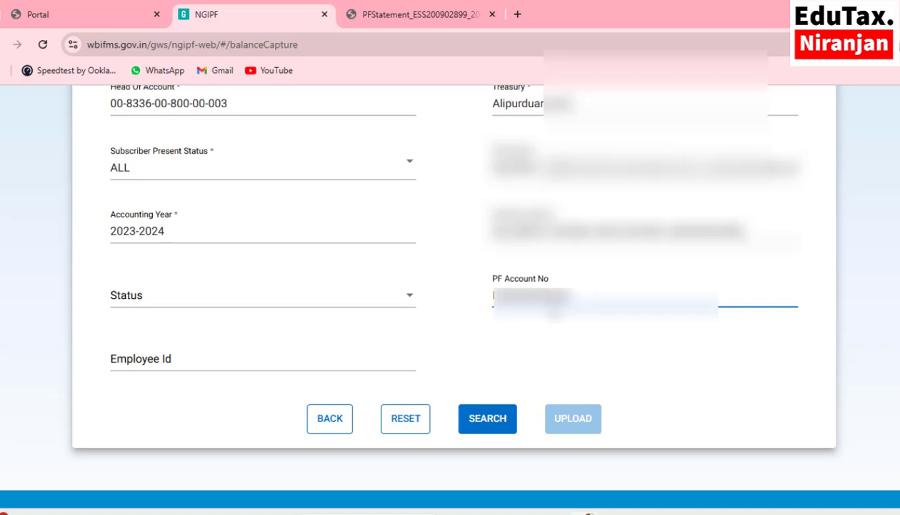
{"action": "left_click", "coordinate": [481, 429]}
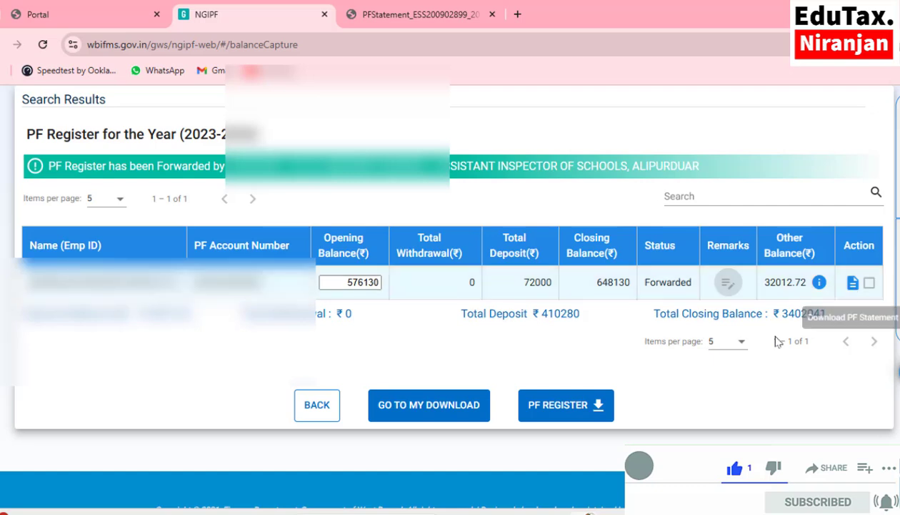
Download this employee's PF statement and open it to view the 6000 monthly subscriptions.
{"action": "left_click", "coordinate": [855, 286]}
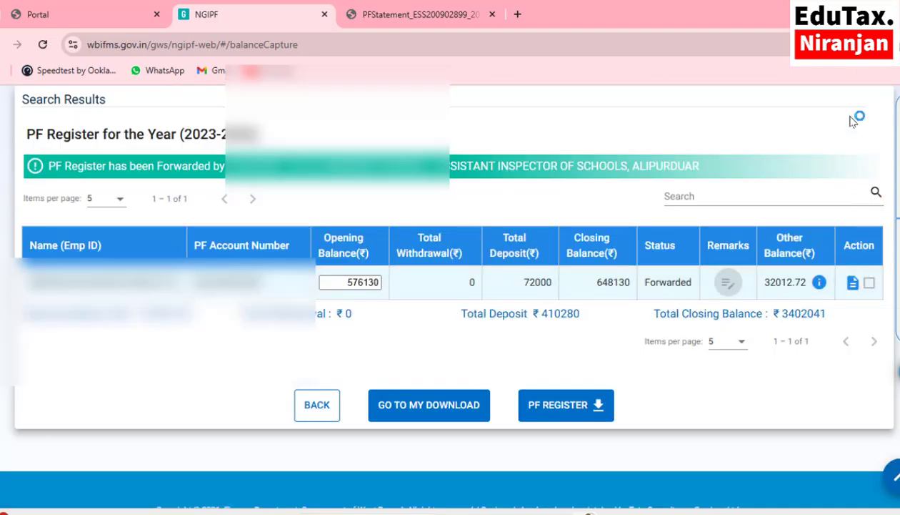
{"action": "left_click", "coordinate": [740, 82]}
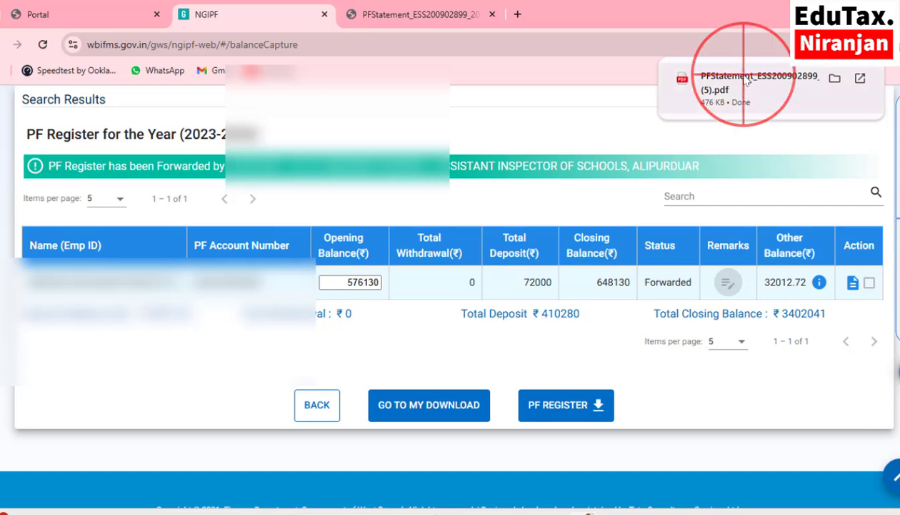
{"action": "scroll", "coordinate": [627, 256], "scroll_direction": "down", "scroll_amount": 10}
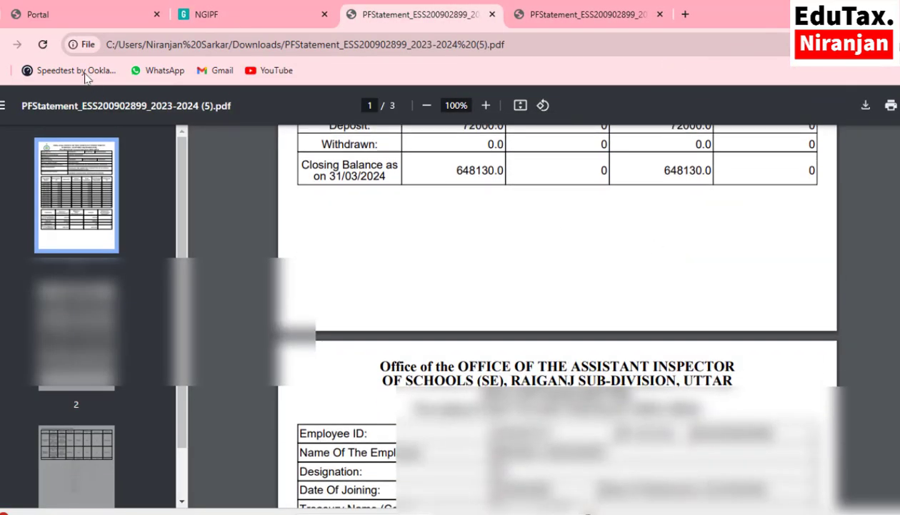
{"action": "left_click", "coordinate": [107, 15]}
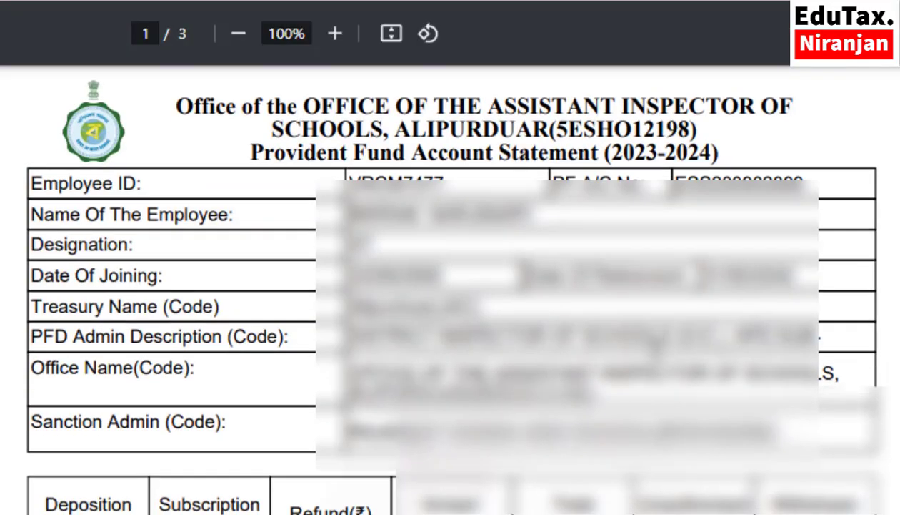
{"action": "scroll", "coordinate": [450, 286], "scroll_direction": "down", "scroll_amount": 4}
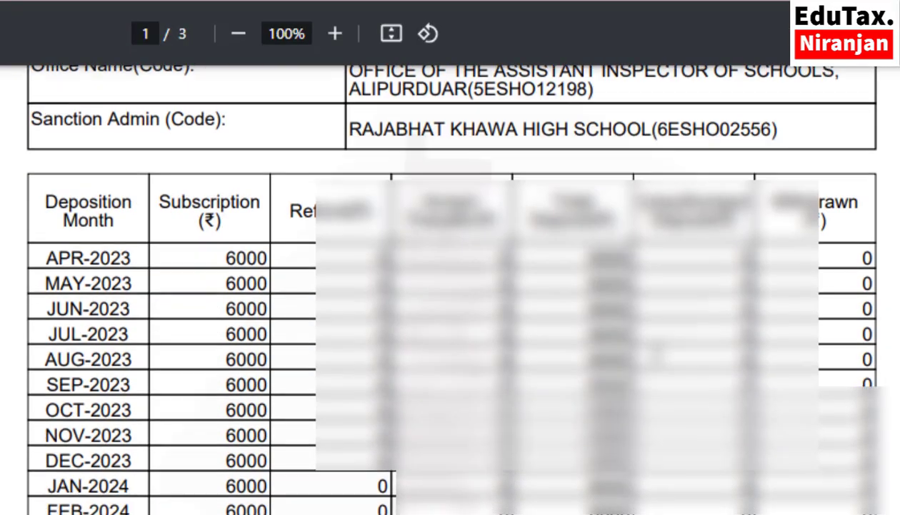
{"action": "scroll", "coordinate": [450, 286], "scroll_direction": "up", "scroll_amount": 1}
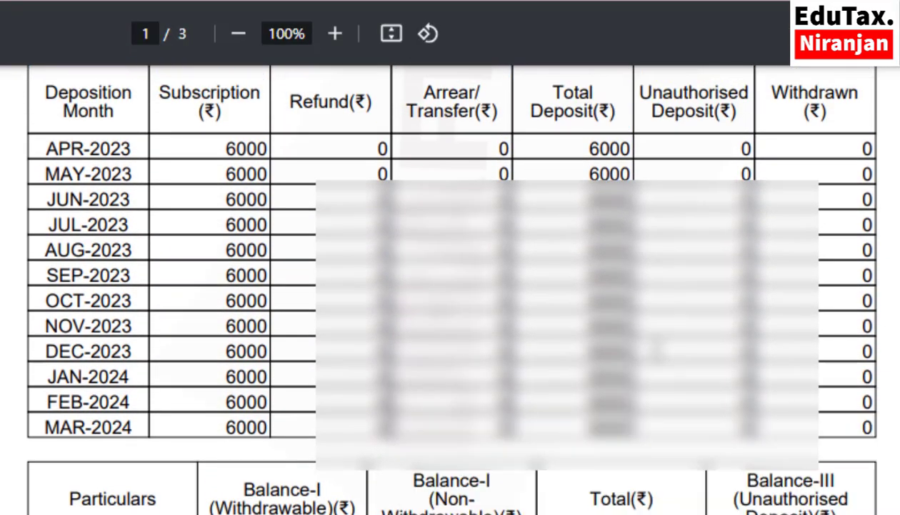